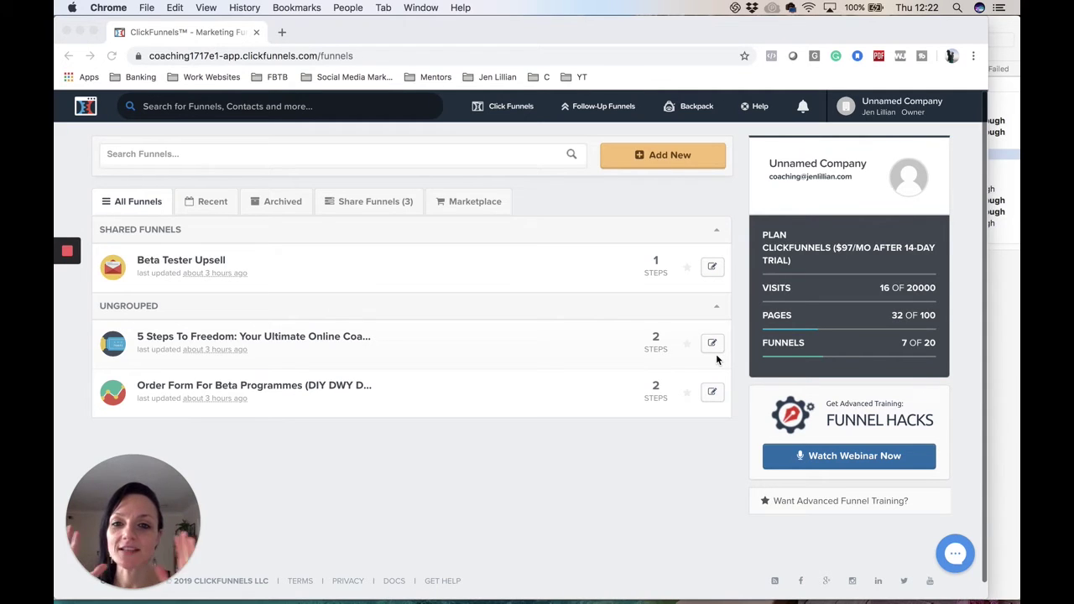
Open the 5 Steps To Freedom funnel from the Funnels list.
{"action": "left_click", "coordinate": [516, 107]}
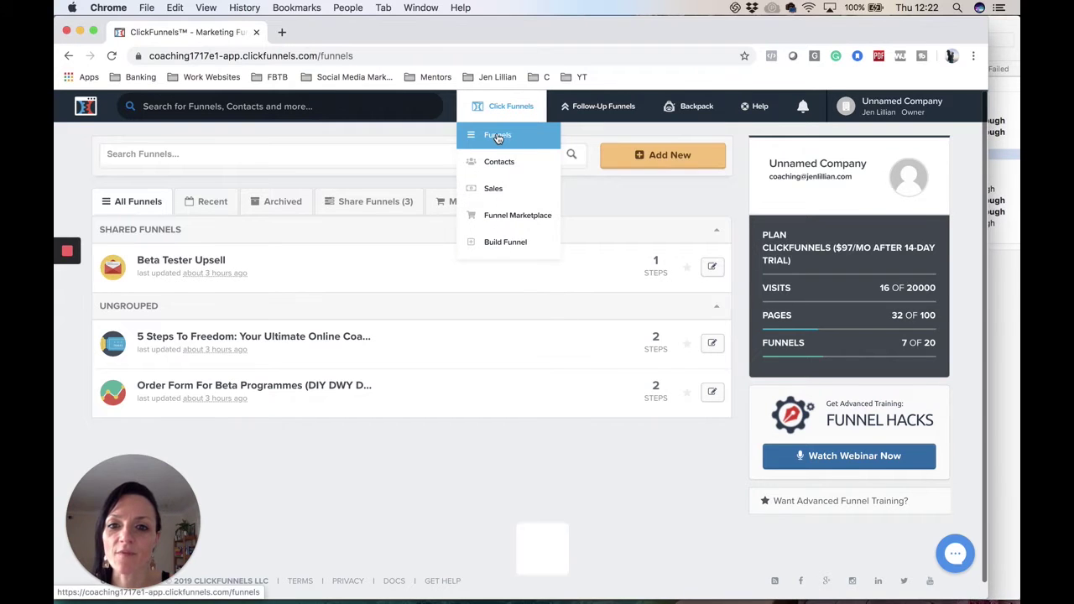
{"action": "left_click", "coordinate": [498, 136]}
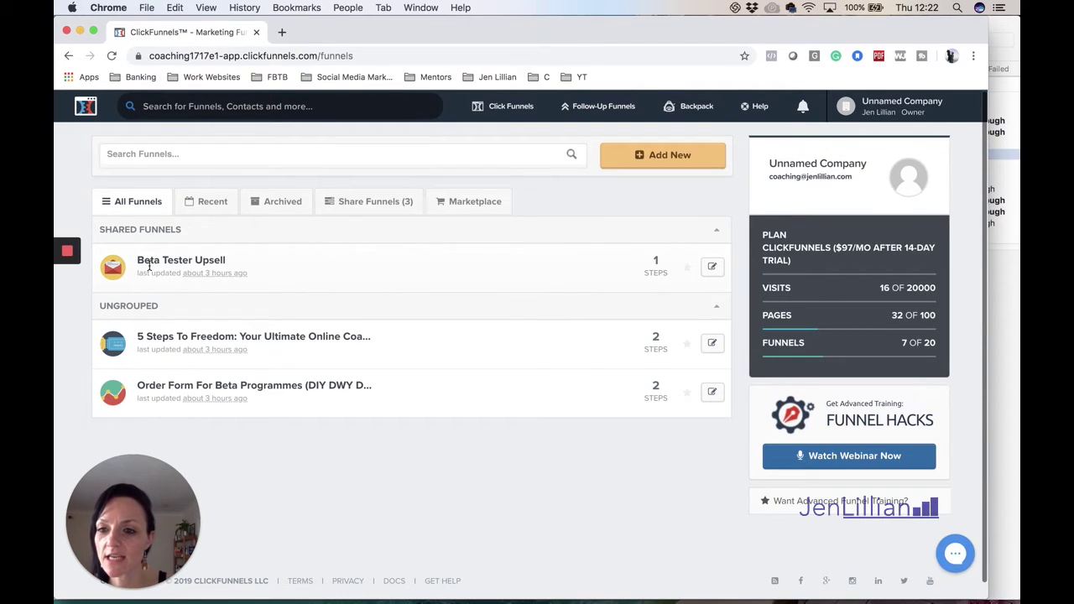
{"action": "left_click", "coordinate": [170, 341]}
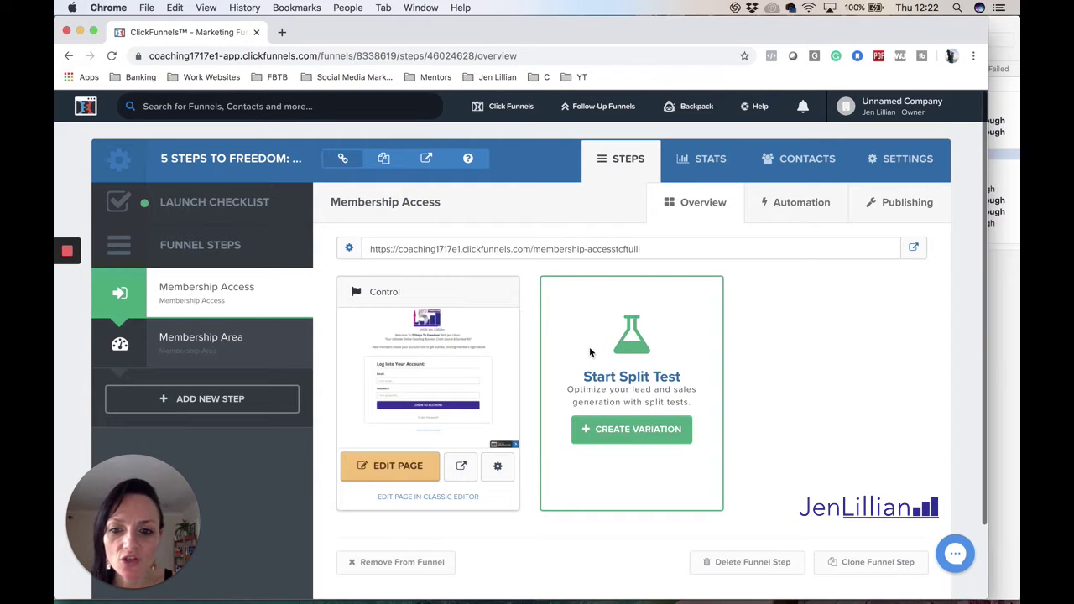
Preview the Membership Access page in a new tab, then exit the editor without saving.
{"action": "left_click", "coordinate": [407, 468]}
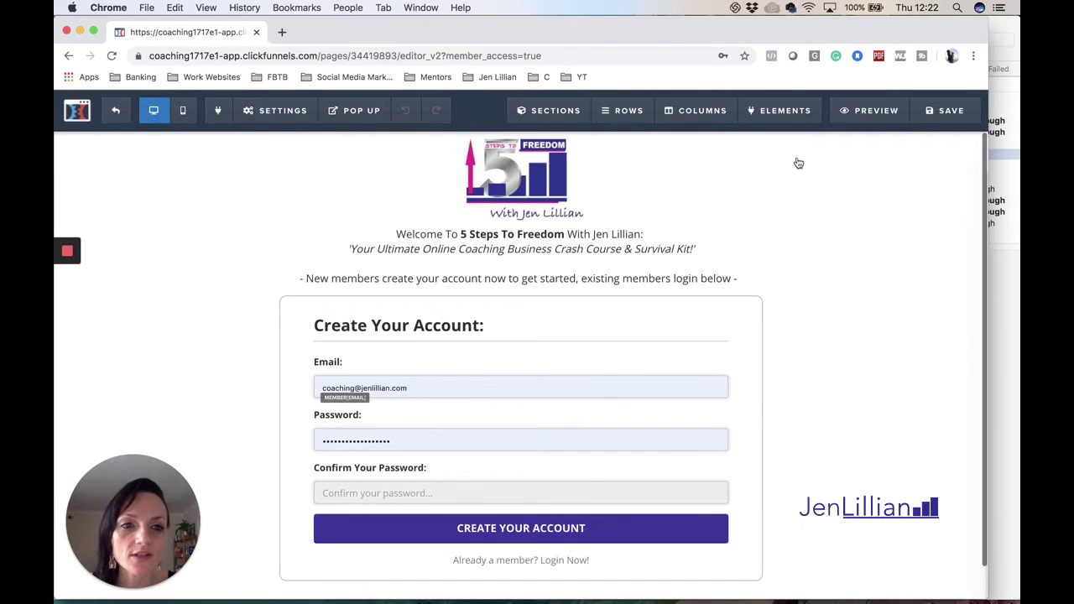
{"action": "left_click", "coordinate": [864, 110]}
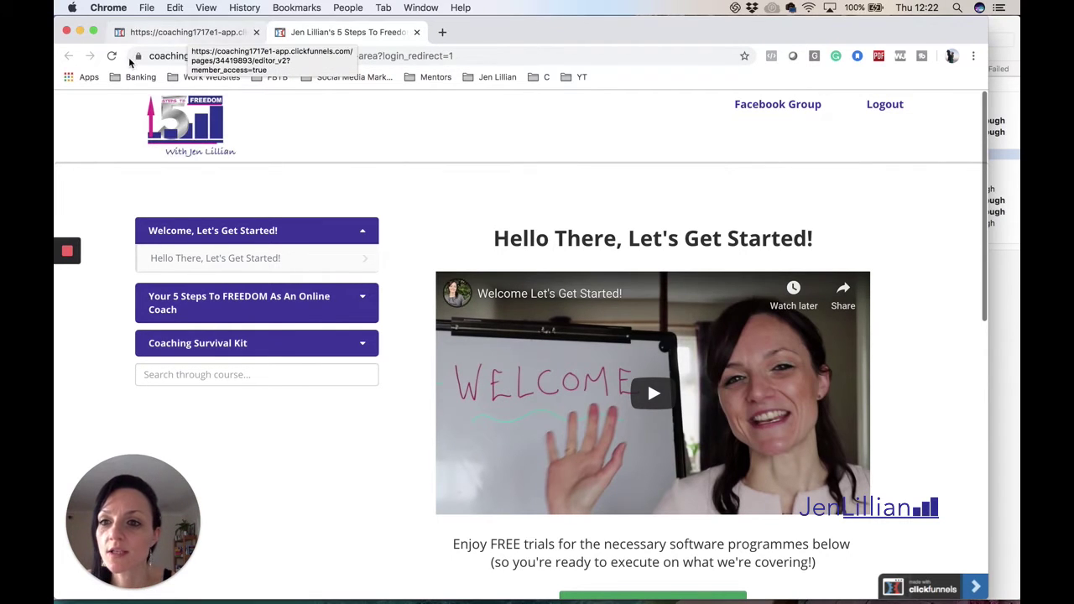
{"action": "left_click", "coordinate": [200, 33]}
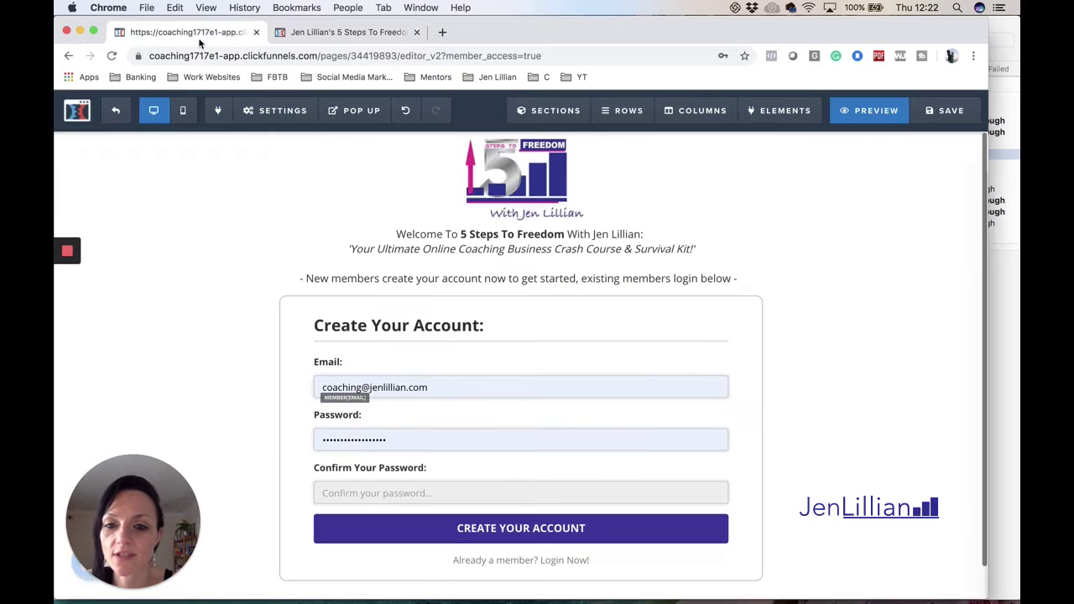
{"action": "left_click", "coordinate": [119, 114]}
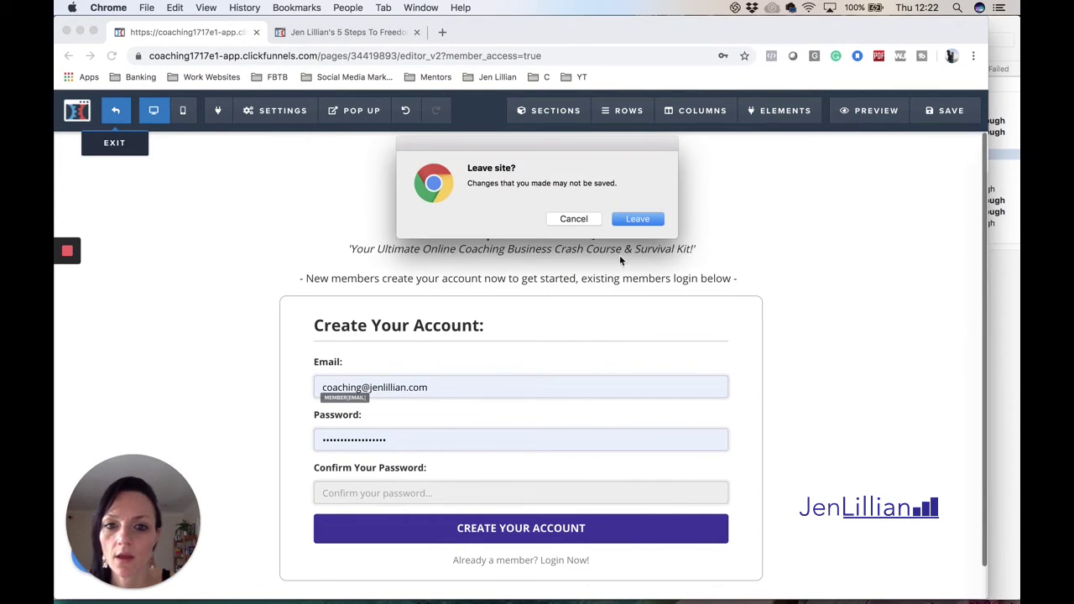
{"action": "left_click", "coordinate": [646, 222]}
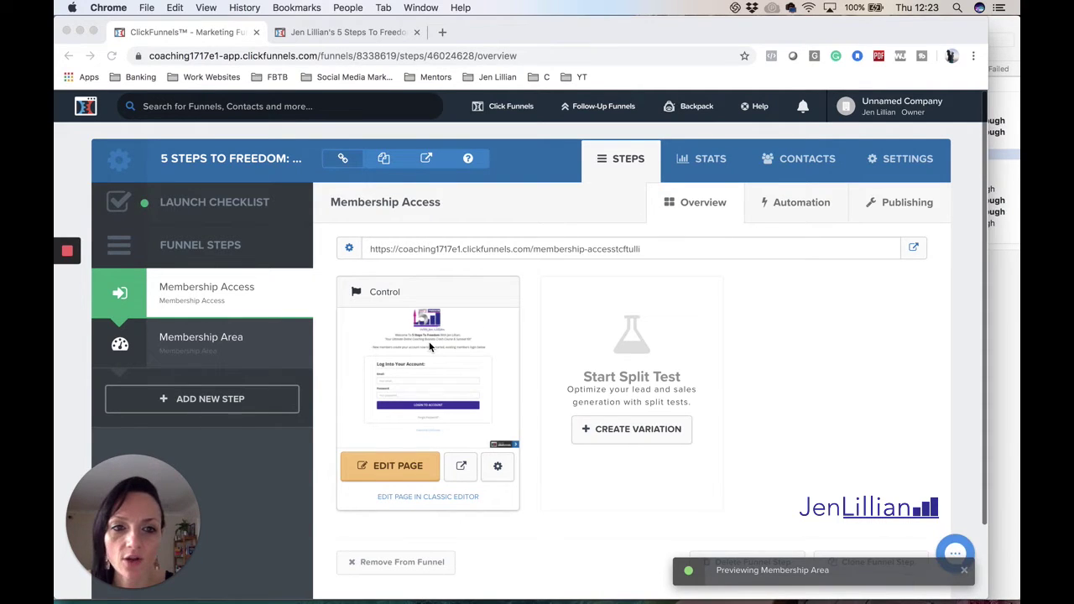
In funnel Settings, fill Favicon URL with the cloudfront logo asset link and save.
{"action": "left_click", "coordinate": [904, 160]}
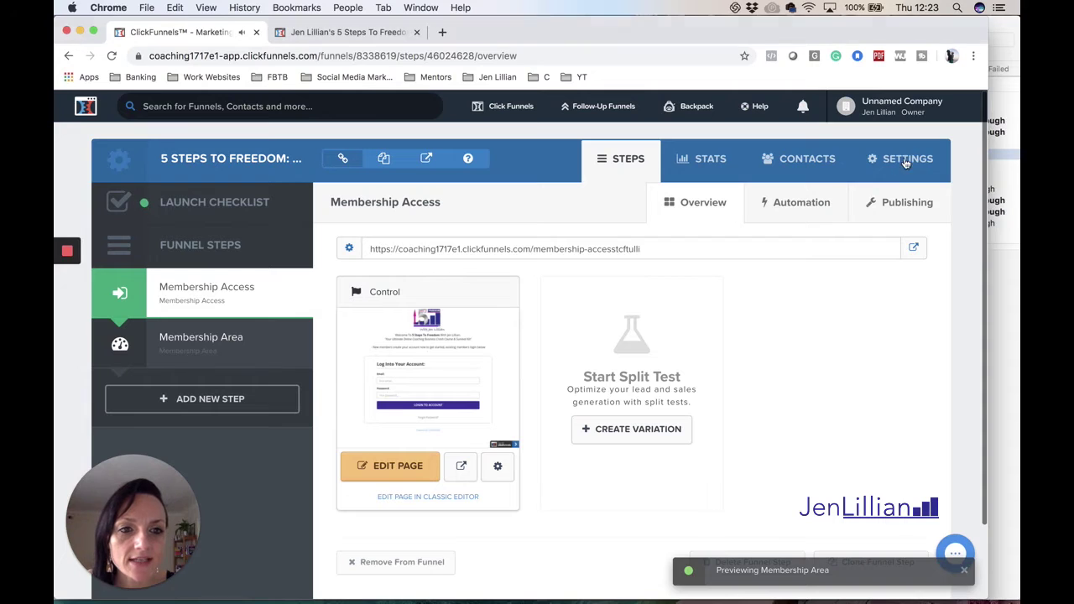
{"action": "left_click", "coordinate": [909, 165]}
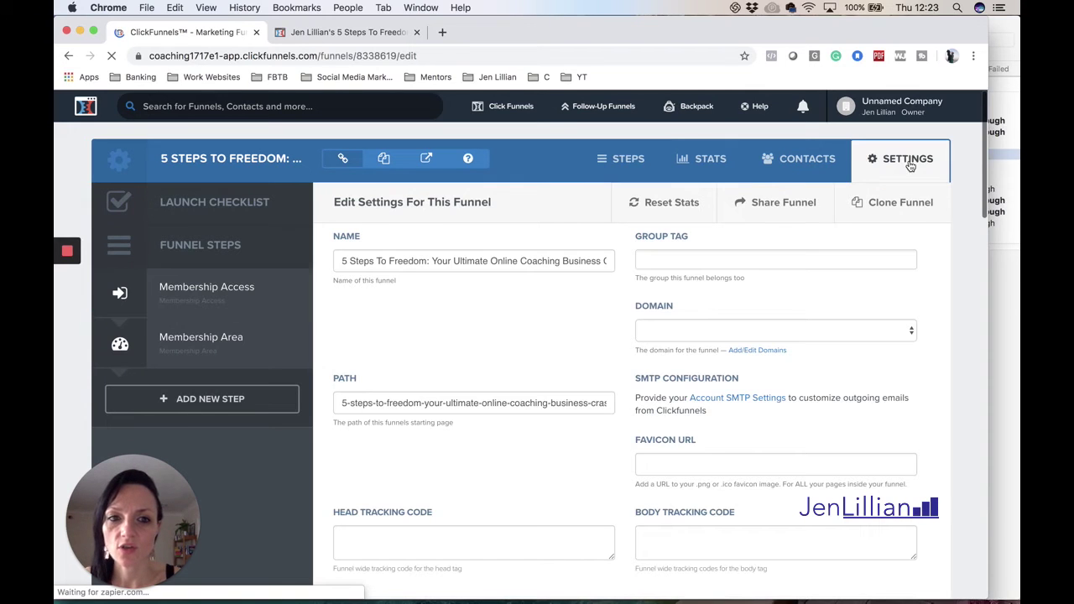
{"action": "scroll", "coordinate": [855, 341], "scroll_direction": "down", "scroll_amount": 2}
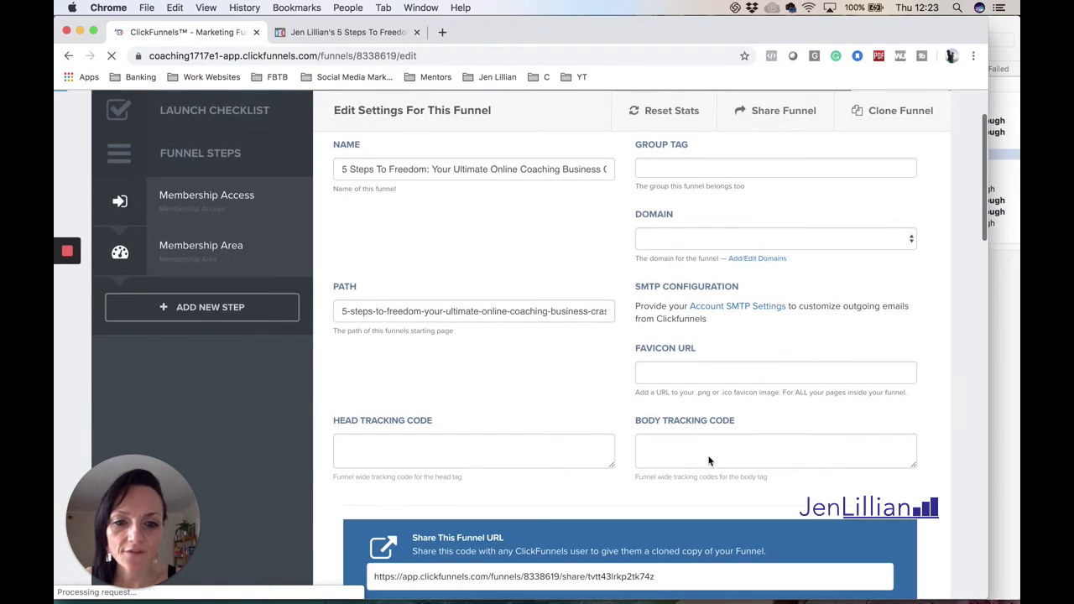
{"action": "left_click", "coordinate": [701, 375]}
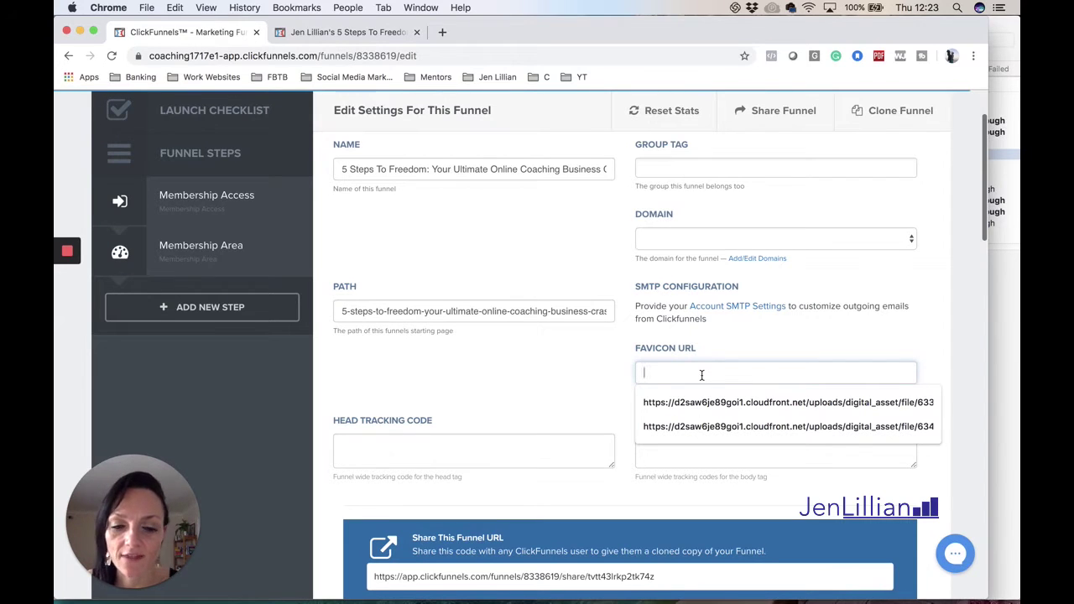
{"action": "left_click", "coordinate": [571, 402]}
{"action": "left_click", "coordinate": [685, 374]}
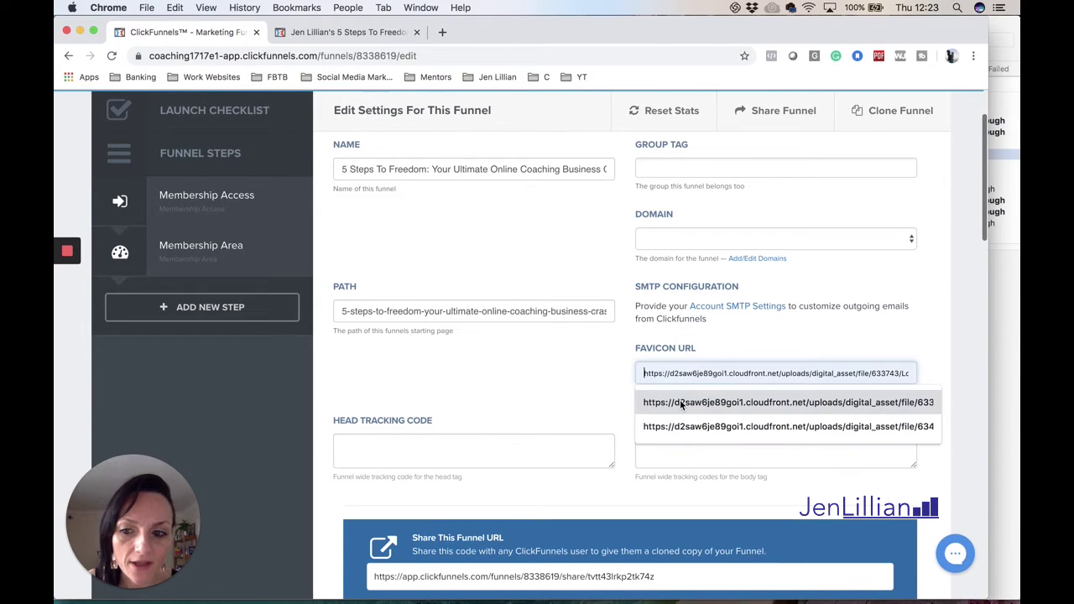
{"action": "left_click", "coordinate": [681, 402]}
{"action": "scroll", "coordinate": [679, 400], "scroll_direction": "down", "scroll_amount": 15}
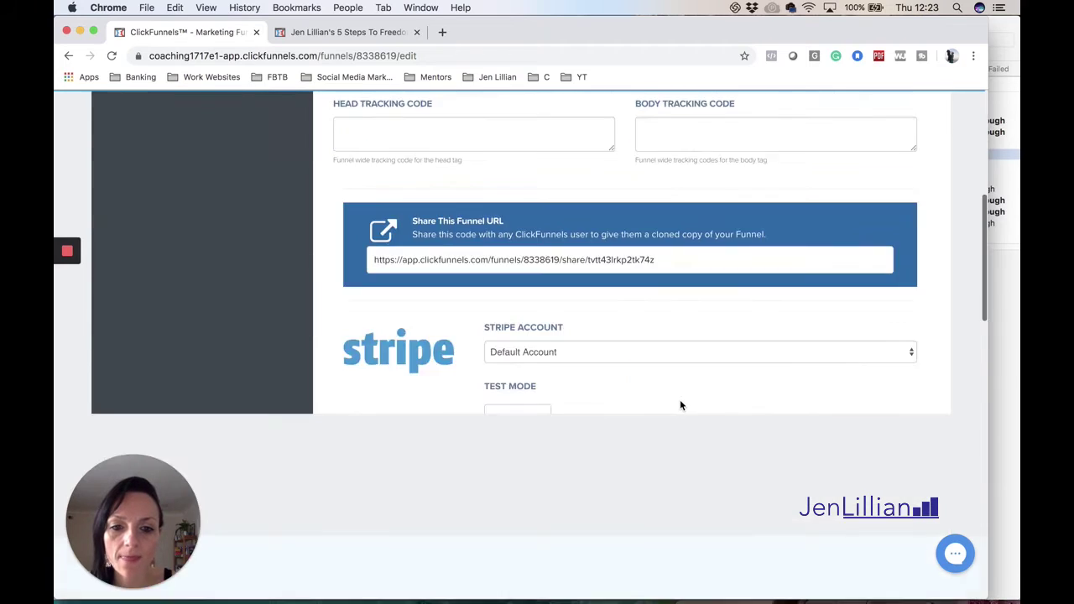
{"action": "scroll", "coordinate": [642, 421], "scroll_direction": "down", "scroll_amount": 6}
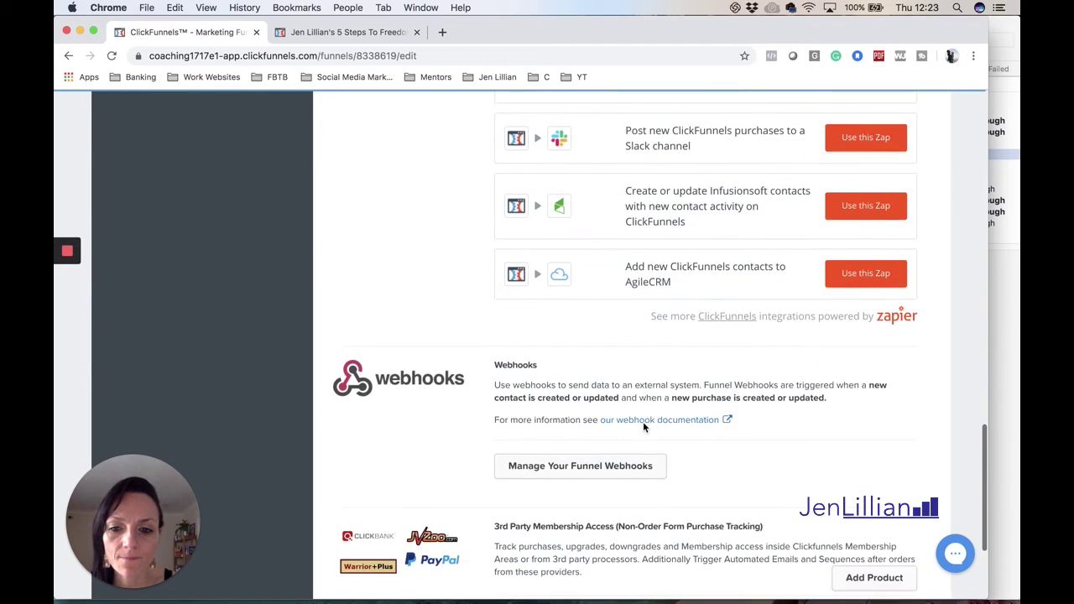
{"action": "left_click", "coordinate": [824, 495]}
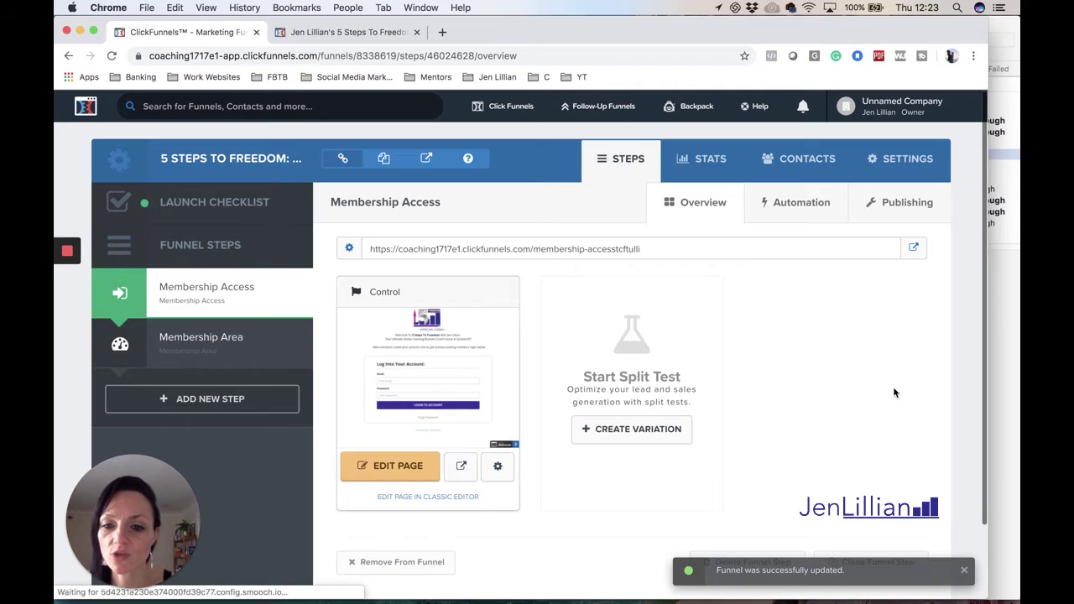
Preview the Membership Access page again, then leave the editor via Exit and Leave.
{"action": "left_click", "coordinate": [403, 474]}
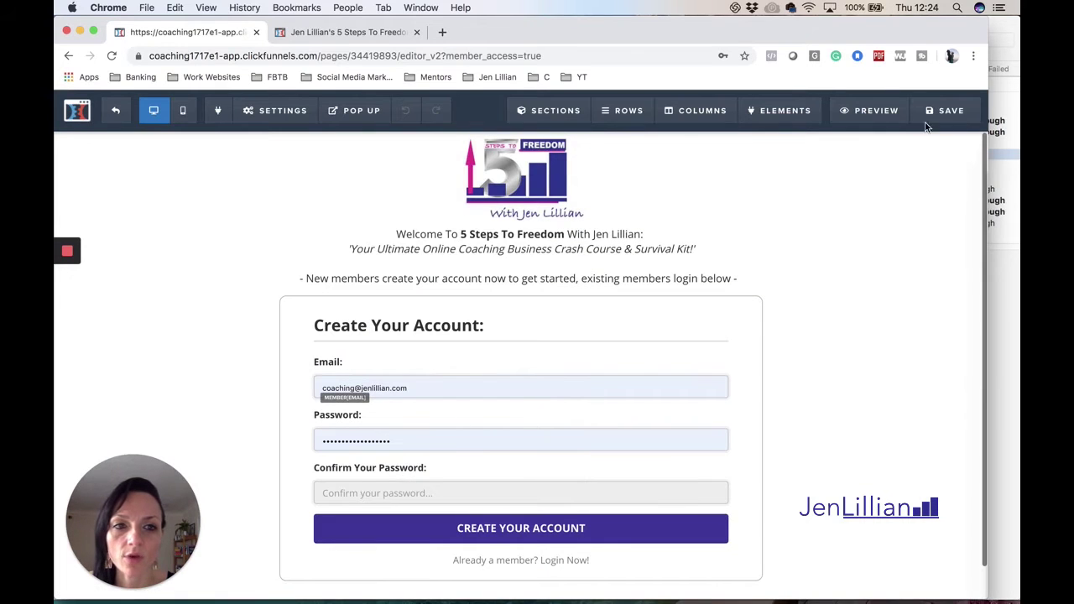
{"action": "left_click", "coordinate": [872, 117]}
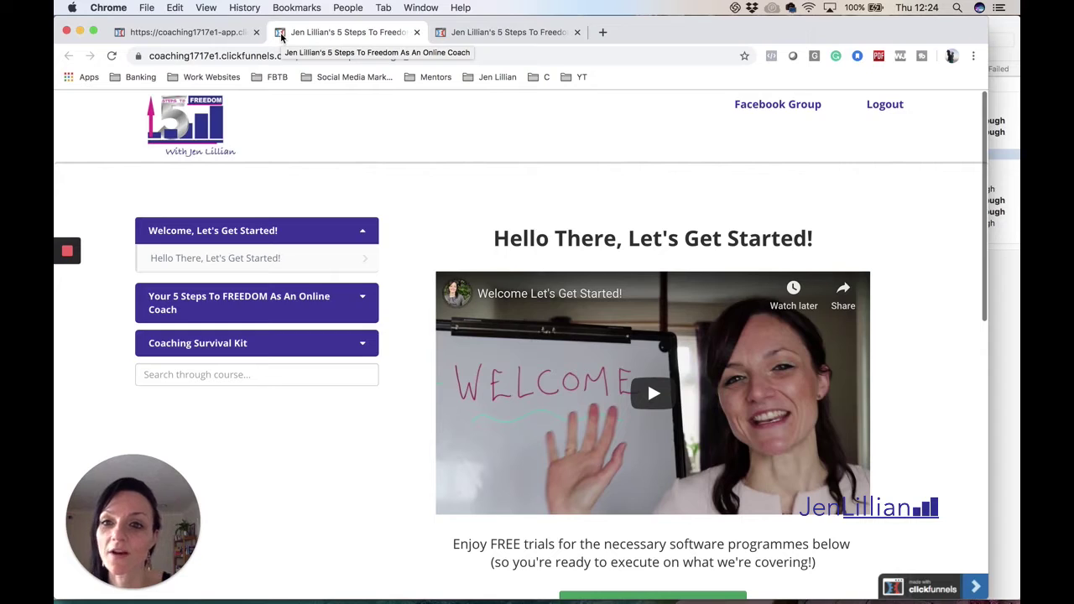
{"action": "left_click", "coordinate": [181, 34]}
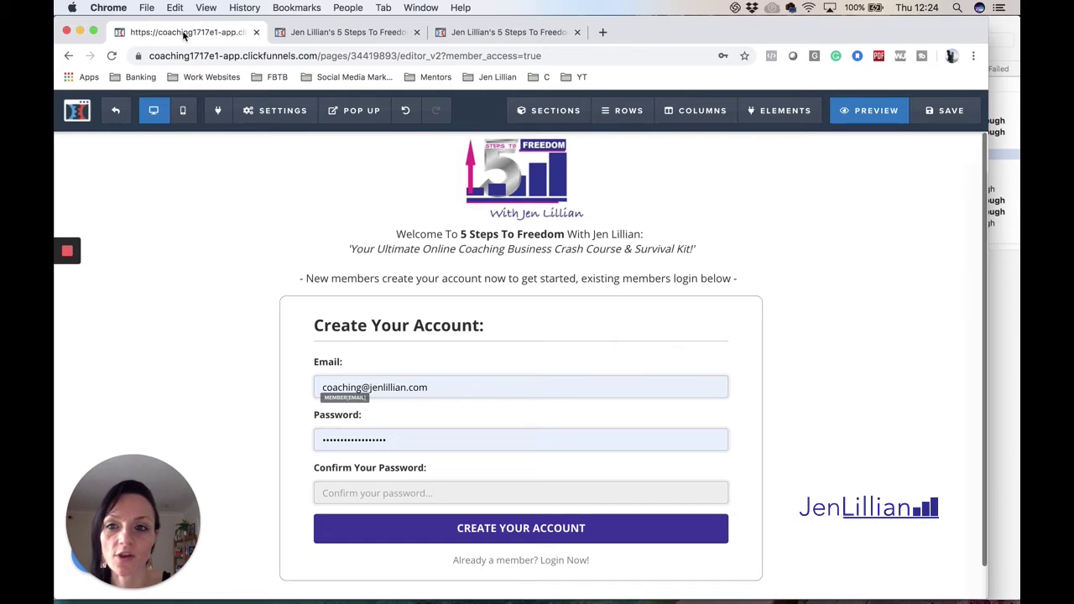
{"action": "left_click", "coordinate": [116, 110]}
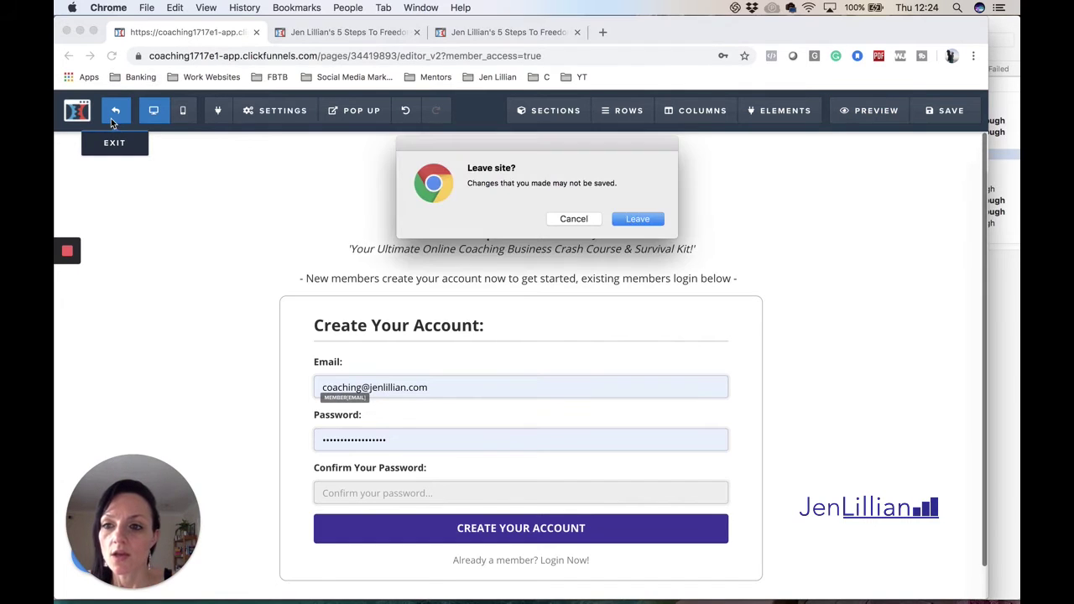
{"action": "left_click", "coordinate": [639, 220]}
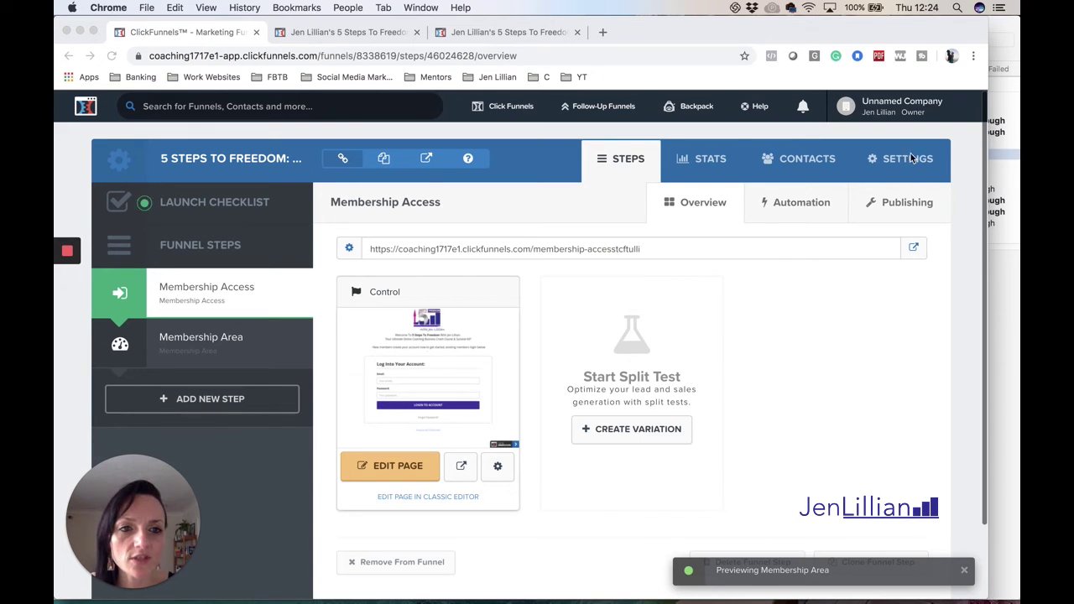
Go to Account Settings > Digital Assets to list the two uploaded logo files, including LOGO TO USE.
{"action": "left_click", "coordinate": [868, 116]}
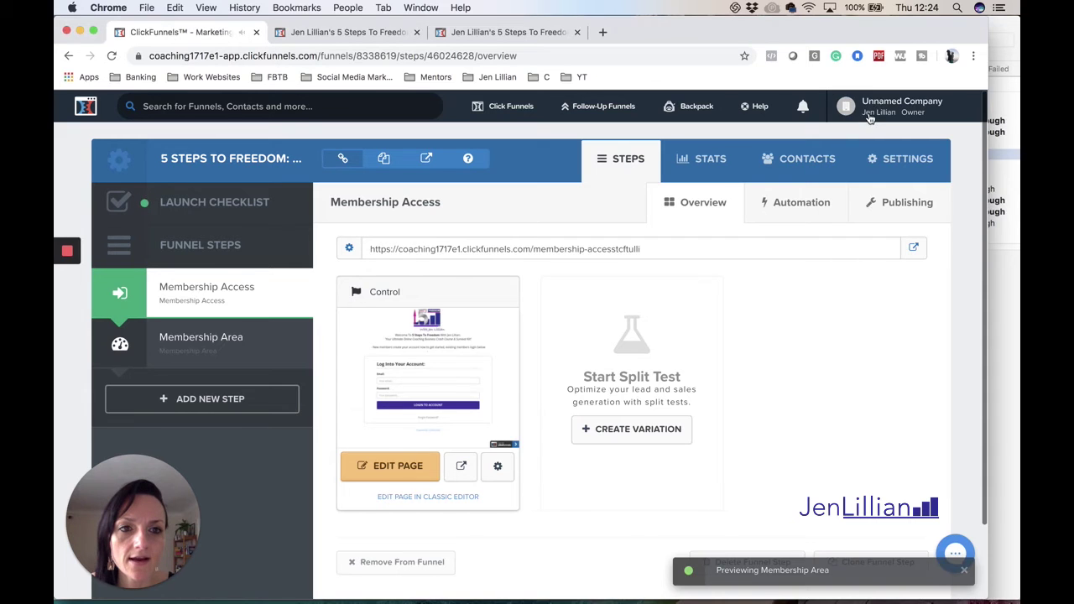
{"action": "left_click", "coordinate": [869, 118]}
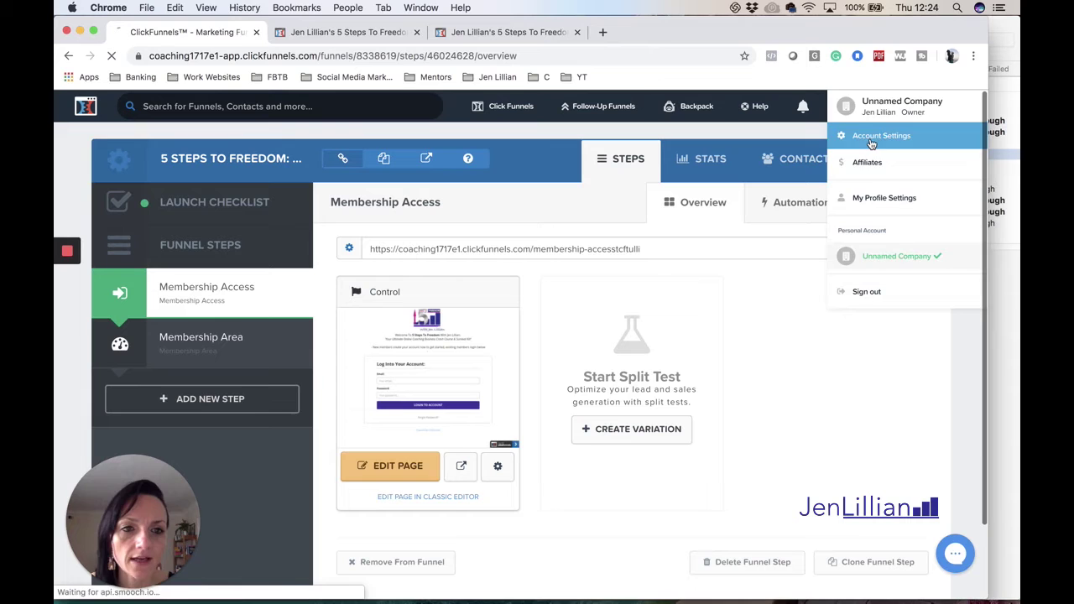
{"action": "left_click", "coordinate": [870, 136]}
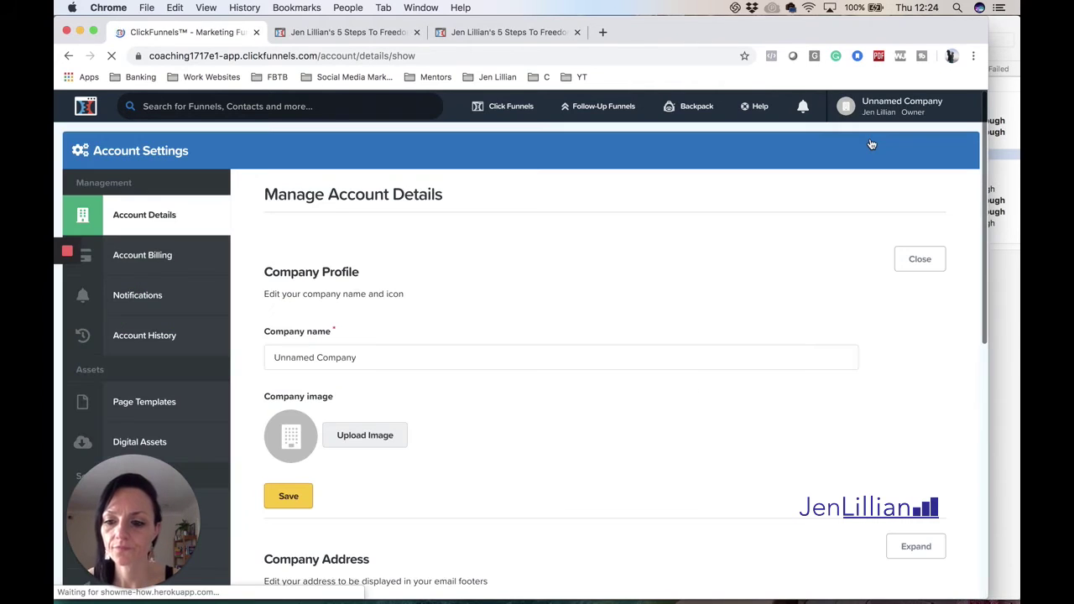
{"action": "scroll", "coordinate": [680, 247], "scroll_direction": "down", "scroll_amount": 3}
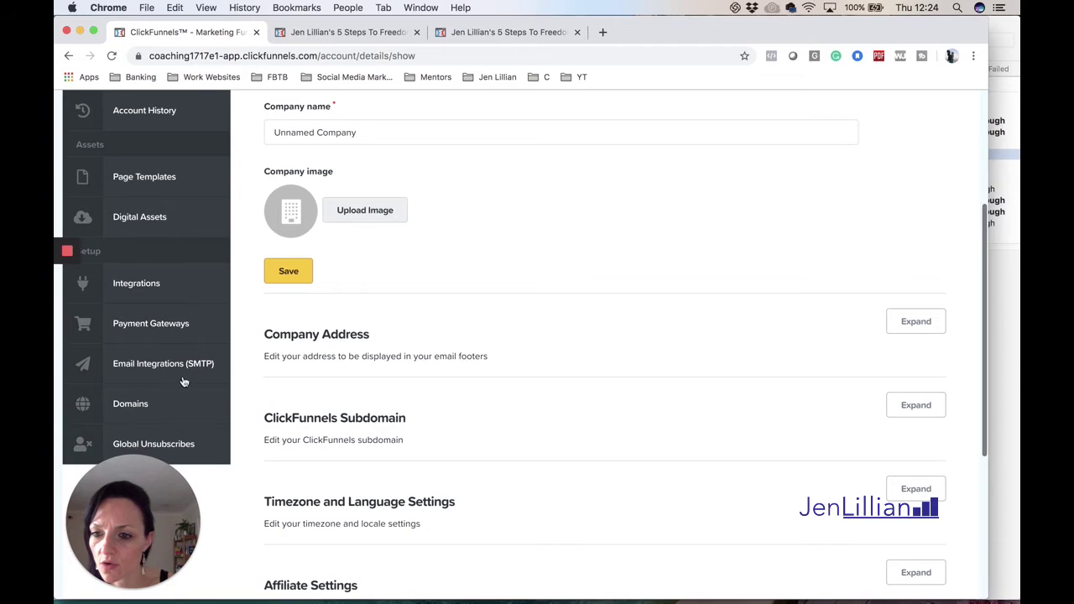
{"action": "scroll", "coordinate": [182, 386], "scroll_direction": "down", "scroll_amount": 2}
{"action": "scroll", "coordinate": [180, 401], "scroll_direction": "up", "scroll_amount": 2}
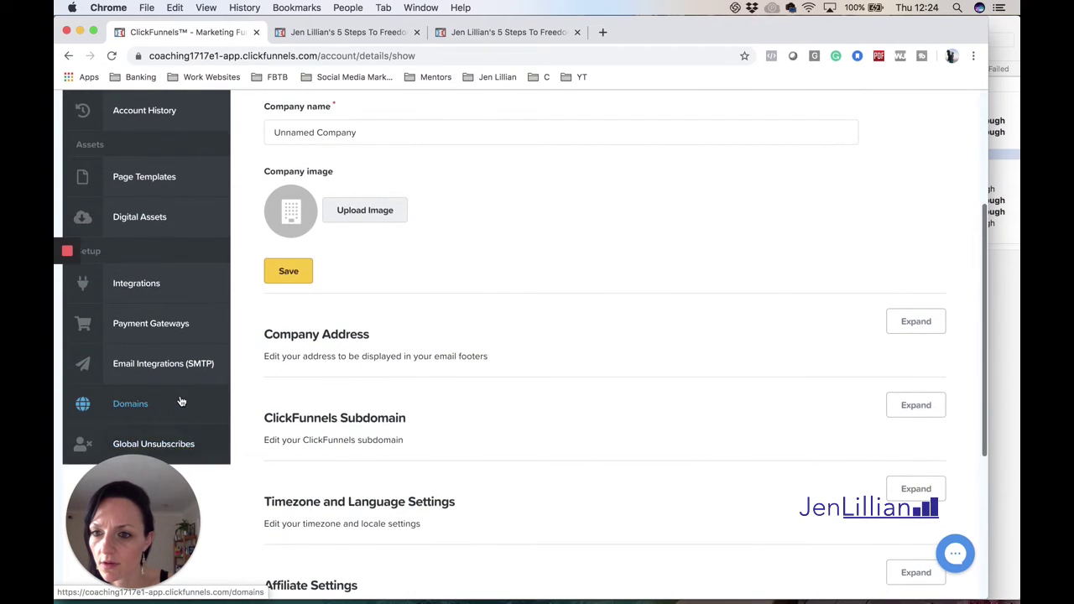
{"action": "scroll", "coordinate": [172, 352], "scroll_direction": "up", "scroll_amount": 1}
{"action": "left_click", "coordinate": [156, 262]}
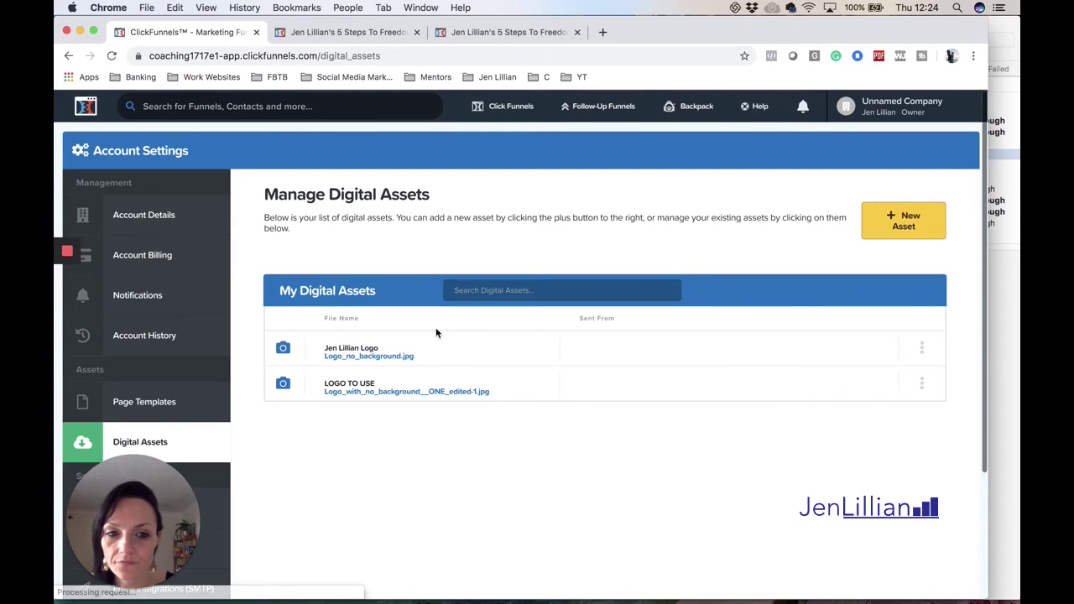
{"action": "left_click", "coordinate": [905, 221]}
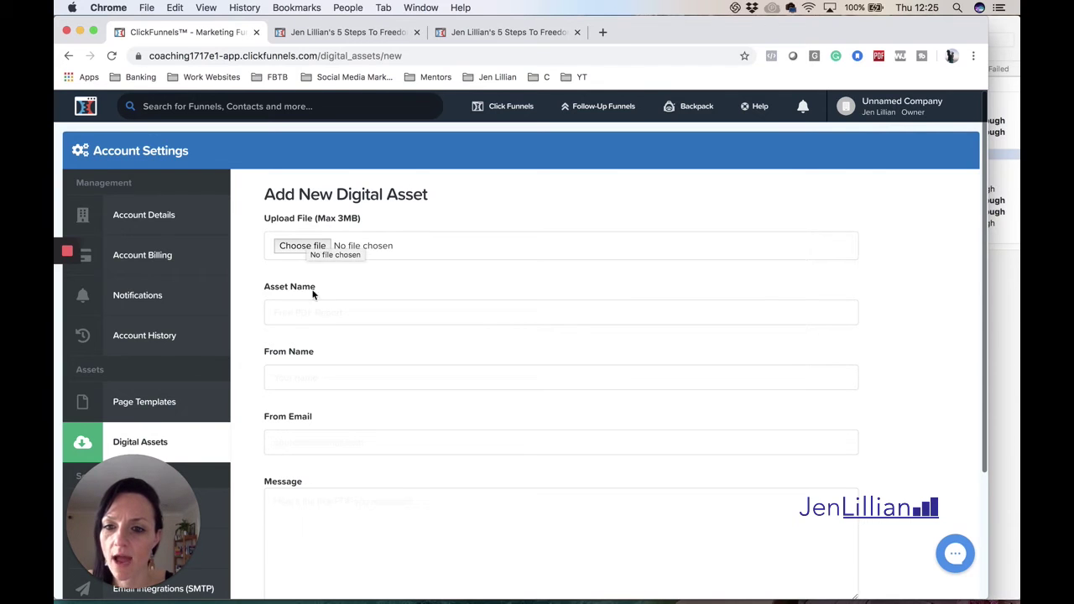
{"action": "scroll", "coordinate": [418, 427], "scroll_direction": "down", "scroll_amount": 4}
{"action": "scroll", "coordinate": [417, 430], "scroll_direction": "up", "scroll_amount": 4}
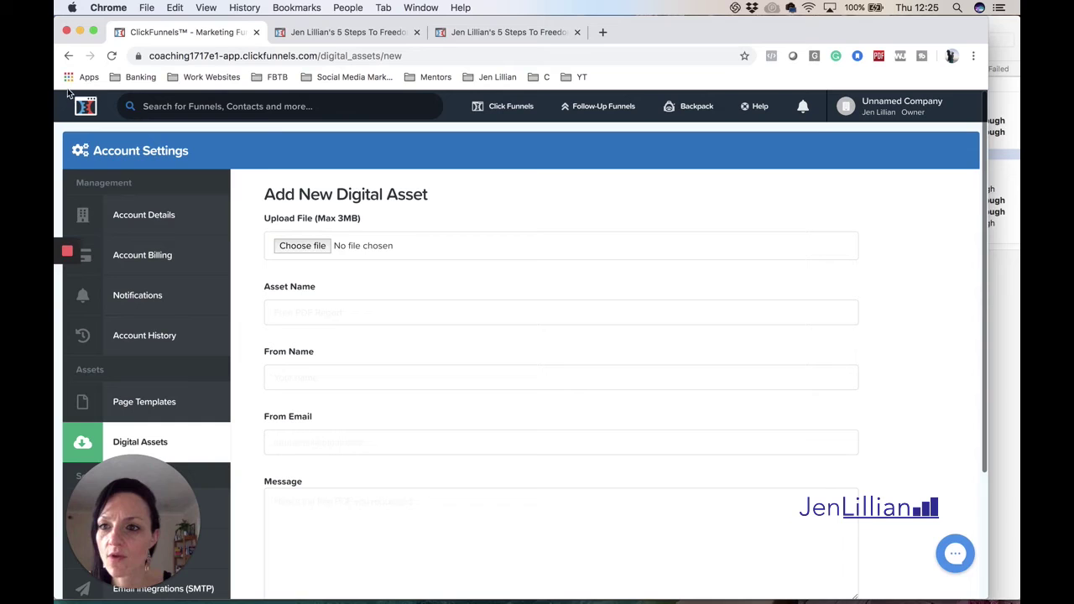
{"action": "left_click", "coordinate": [69, 56]}
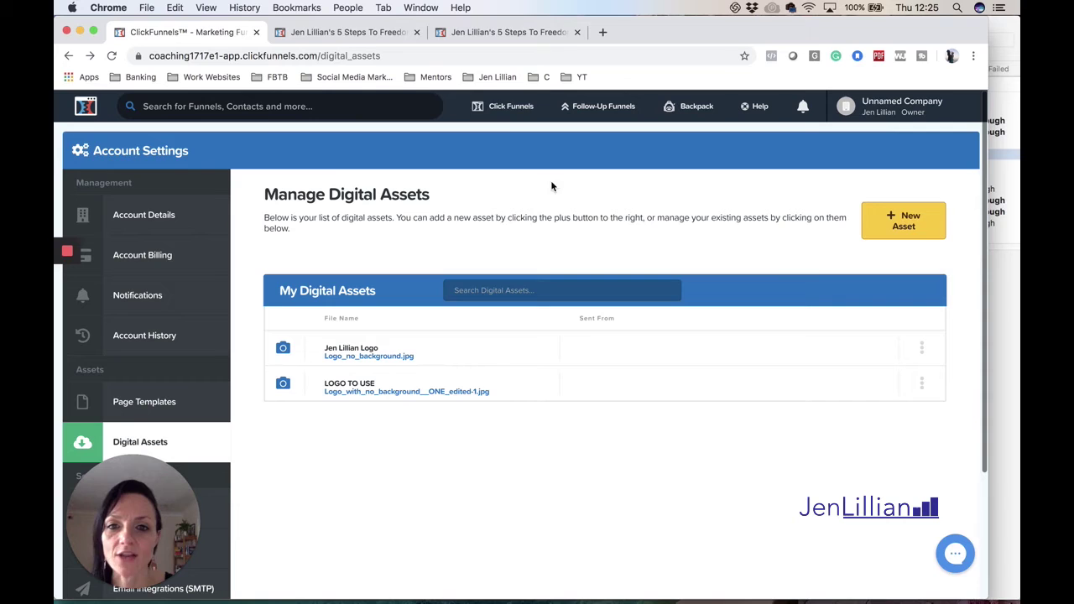
Open the 5 Steps To Freedom Membership Access page editor and preview it in a new tab.
{"action": "mouse_move", "coordinate": [504, 108]}
{"action": "left_click", "coordinate": [497, 138]}
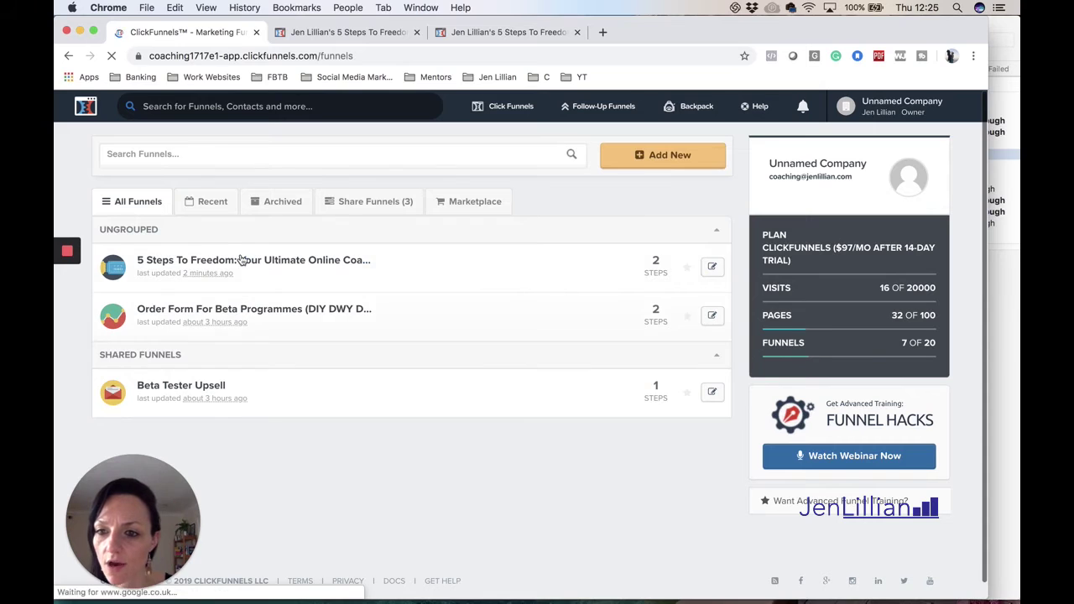
{"action": "left_click", "coordinate": [239, 264]}
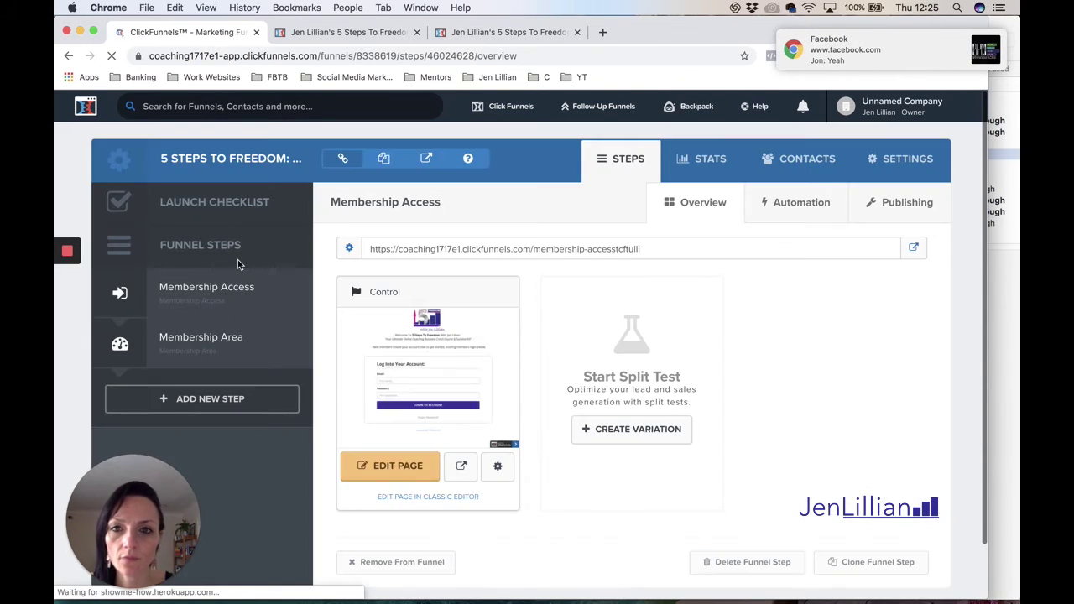
{"action": "left_click", "coordinate": [406, 474]}
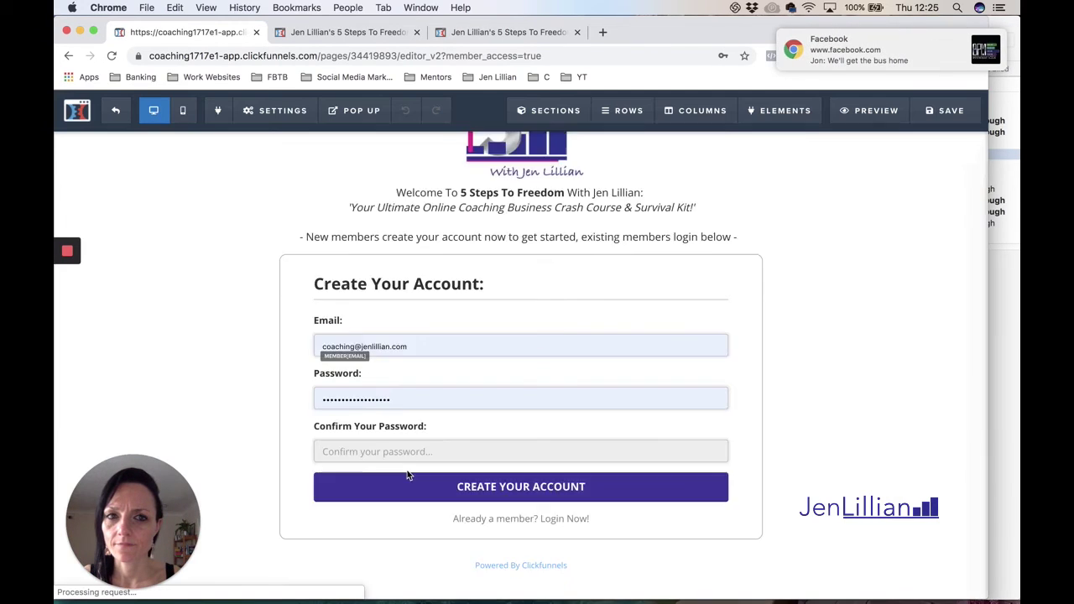
{"action": "left_click", "coordinate": [877, 112]}
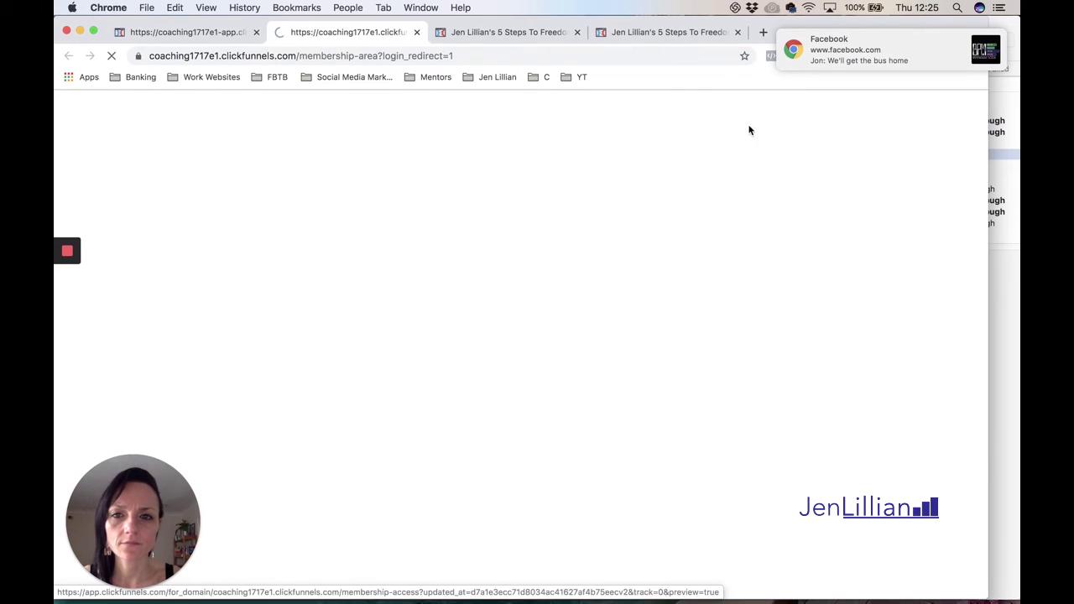
Dismiss the Facebook chat notification while the membership area preview loads.
{"action": "left_click", "coordinate": [978, 42]}
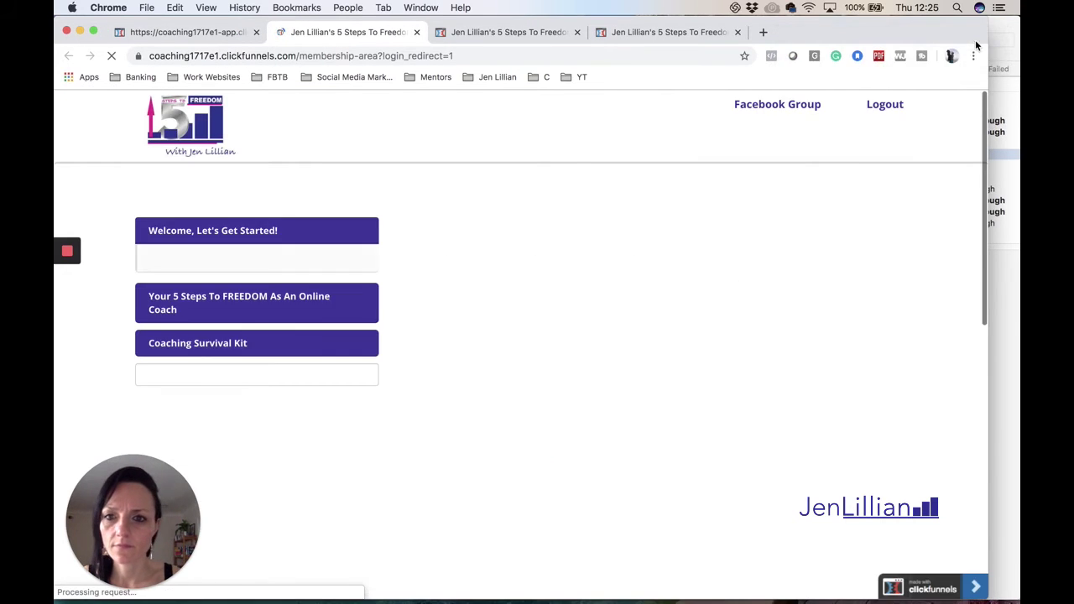